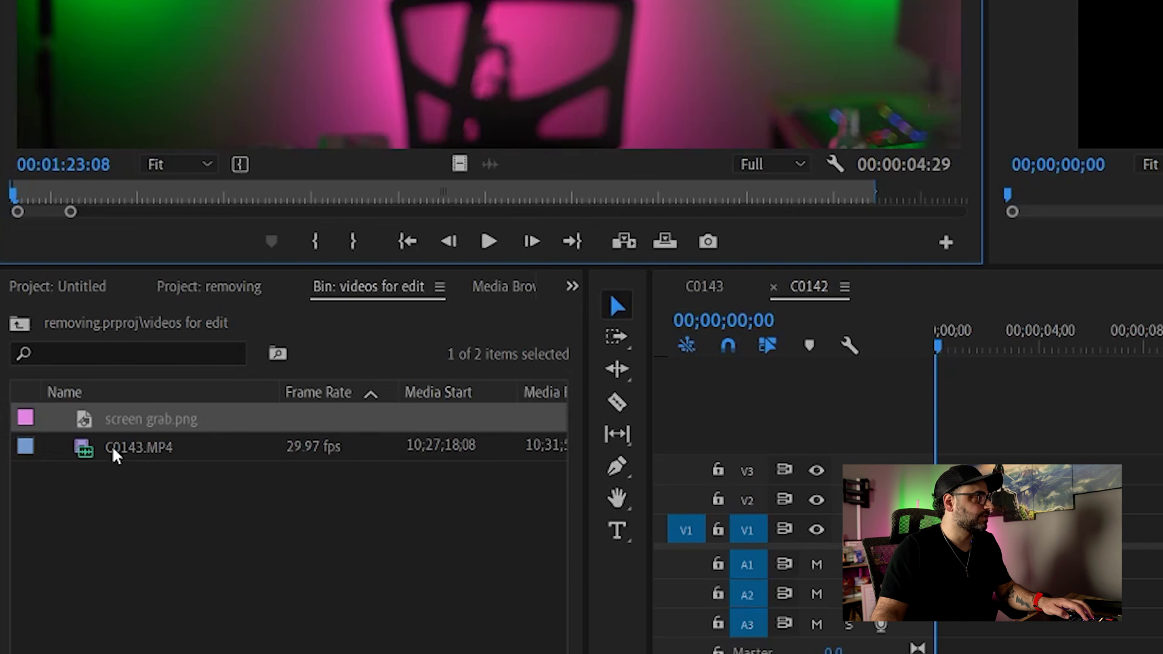
# Place C0143.MP4 on the C0142 sequence, delete its A1 audio, and preview it
pyautogui.click(113, 449)
pyautogui.click(90, 420)
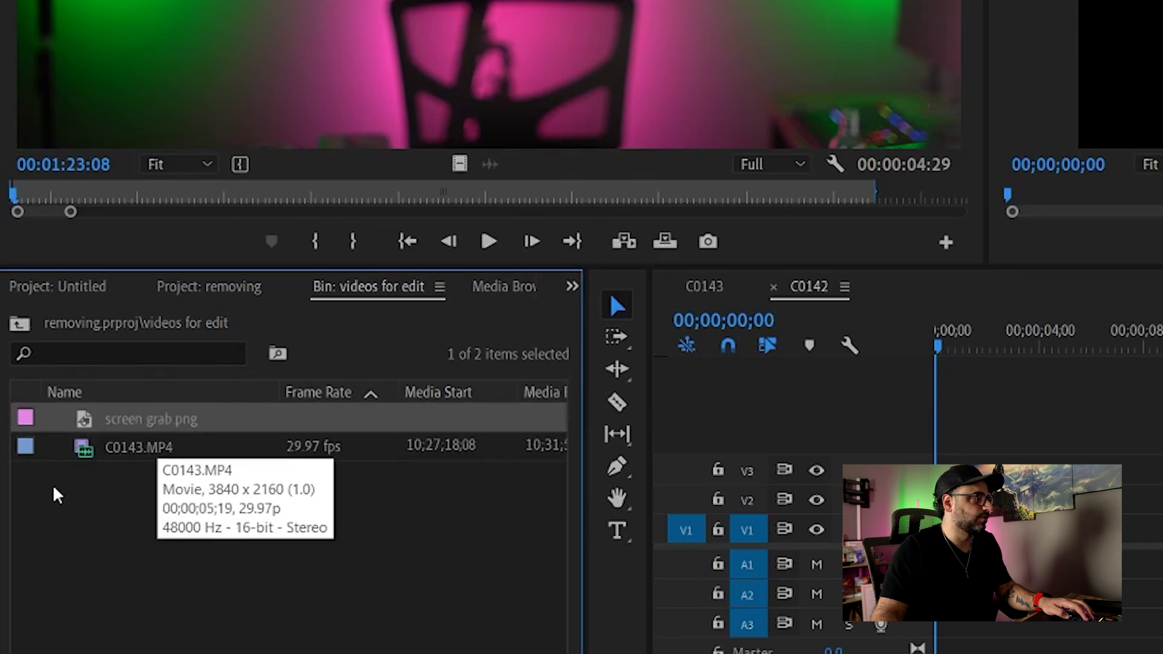
pyautogui.doubleClick(92, 450)
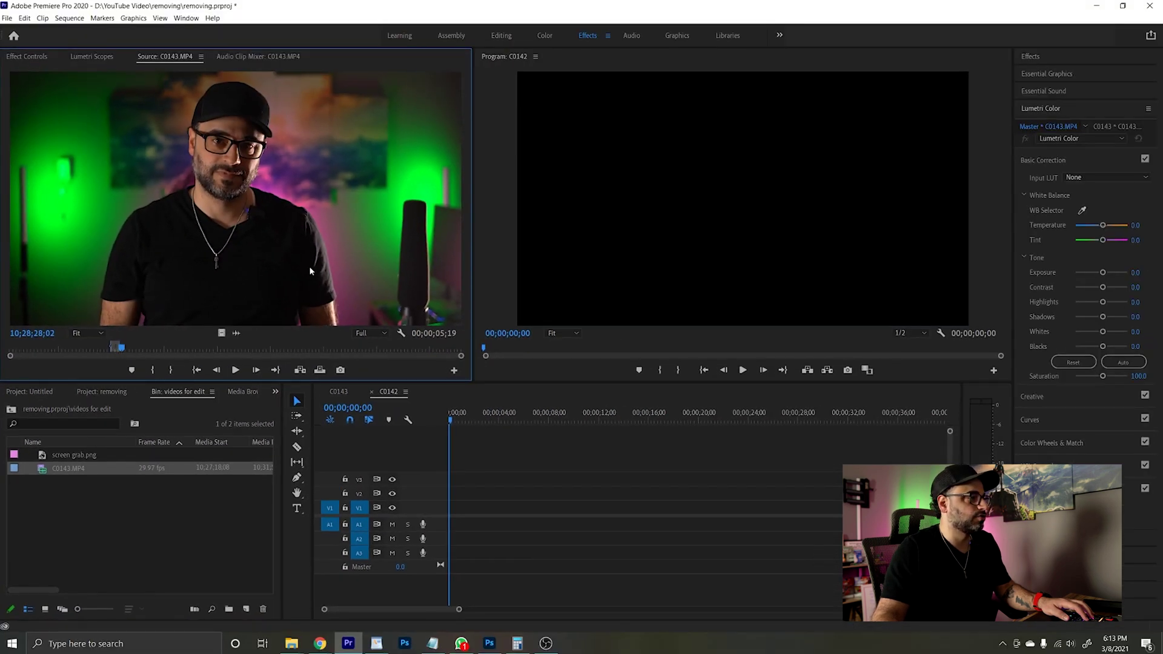
pyautogui.moveTo(276, 257); pyautogui.dragTo(485, 503)
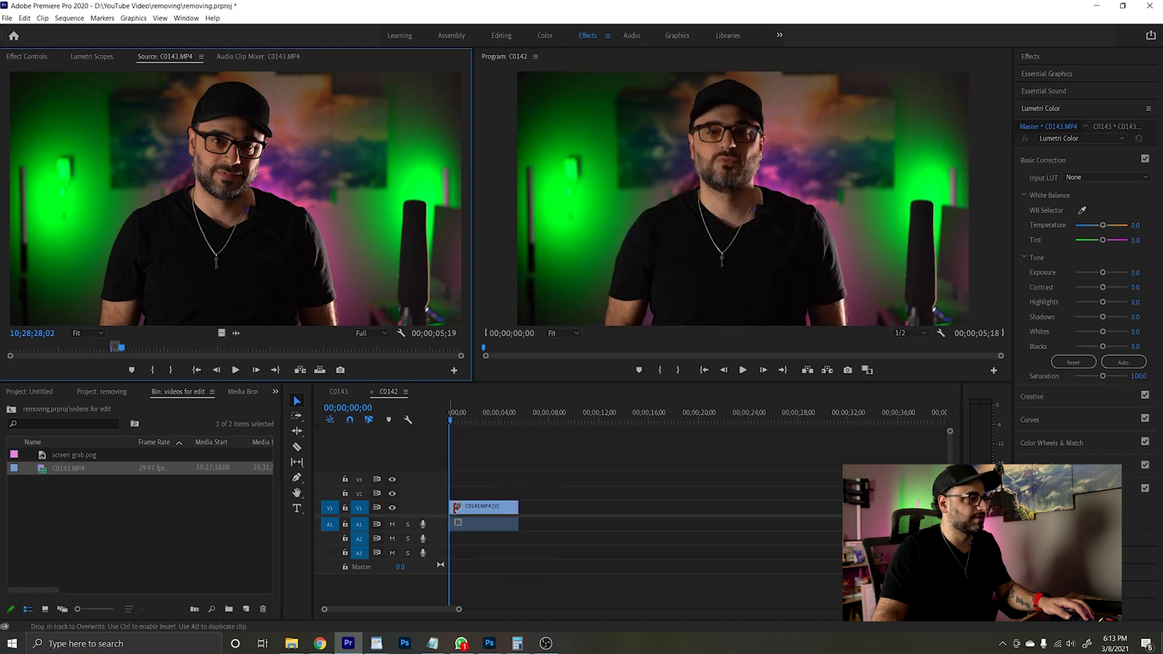
pyautogui.click(479, 528)
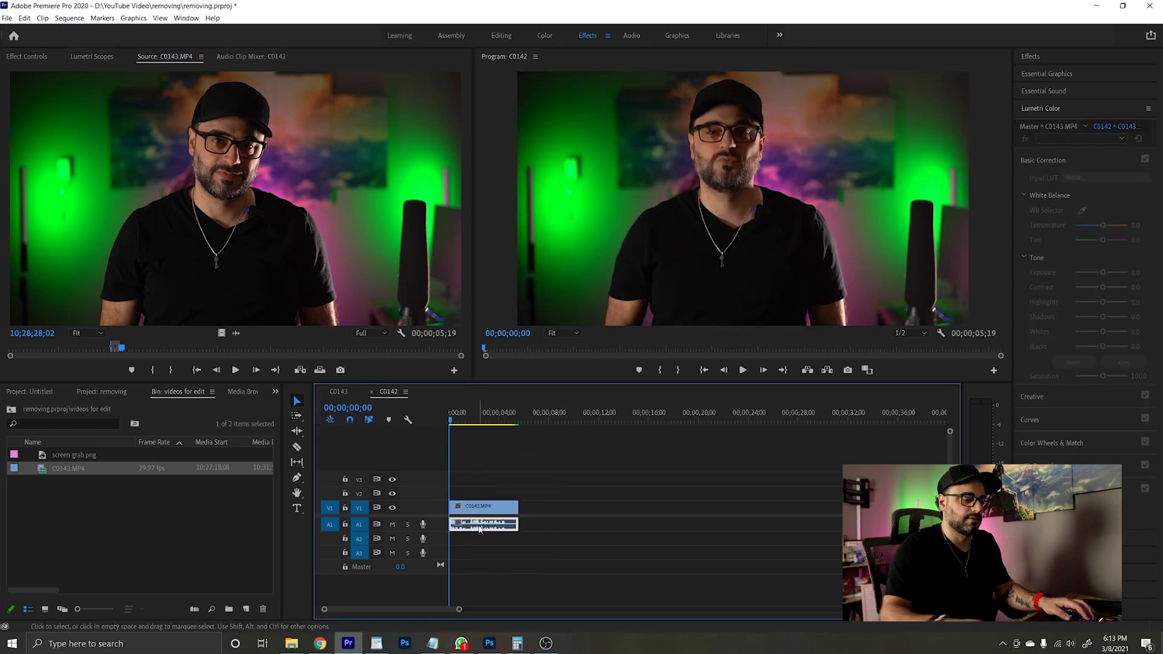
pyautogui.press('Delete')
pyautogui.press('space')
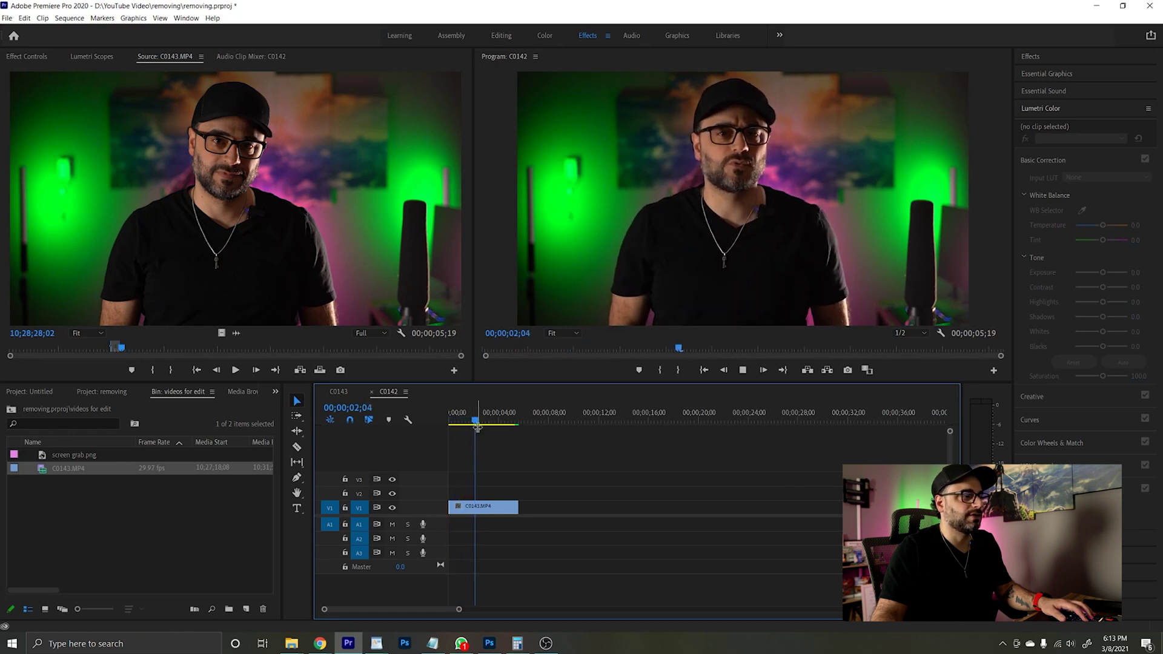
pyautogui.click(485, 507)
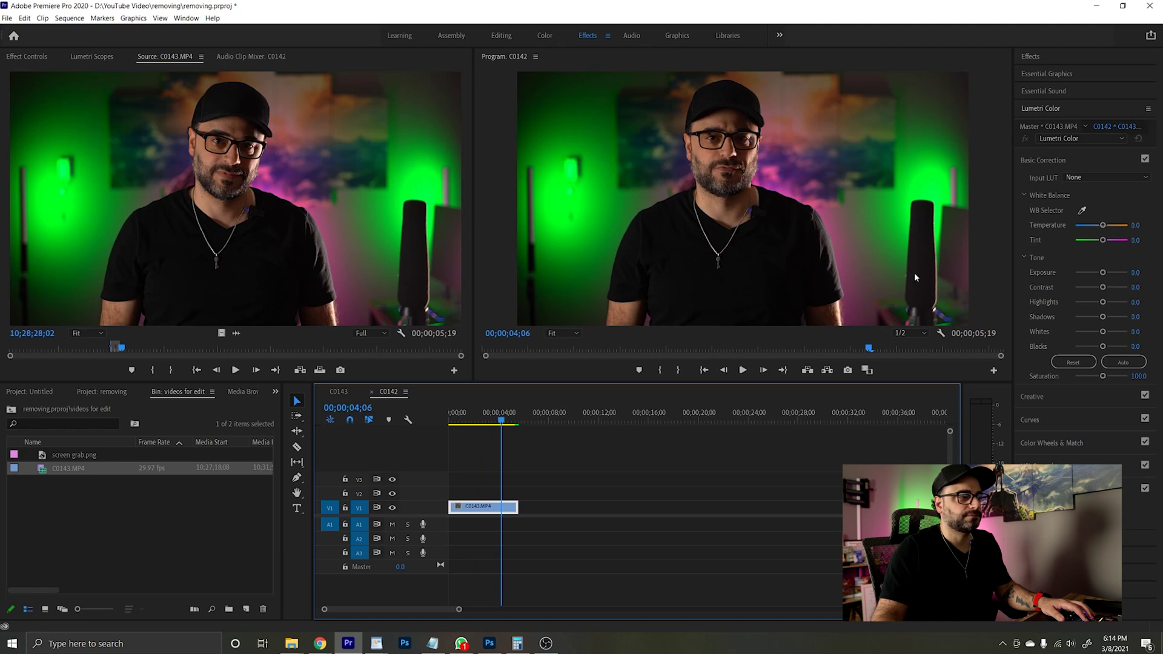
# Extend C0143 to about 00;00;26;28 and scrub to the empty-chair frame near 20;20
pyautogui.moveTo(518, 506); pyautogui.dragTo(557, 506)
pyautogui.click(507, 423)
pyautogui.moveTo(507, 426); pyautogui.dragTo(529, 423)
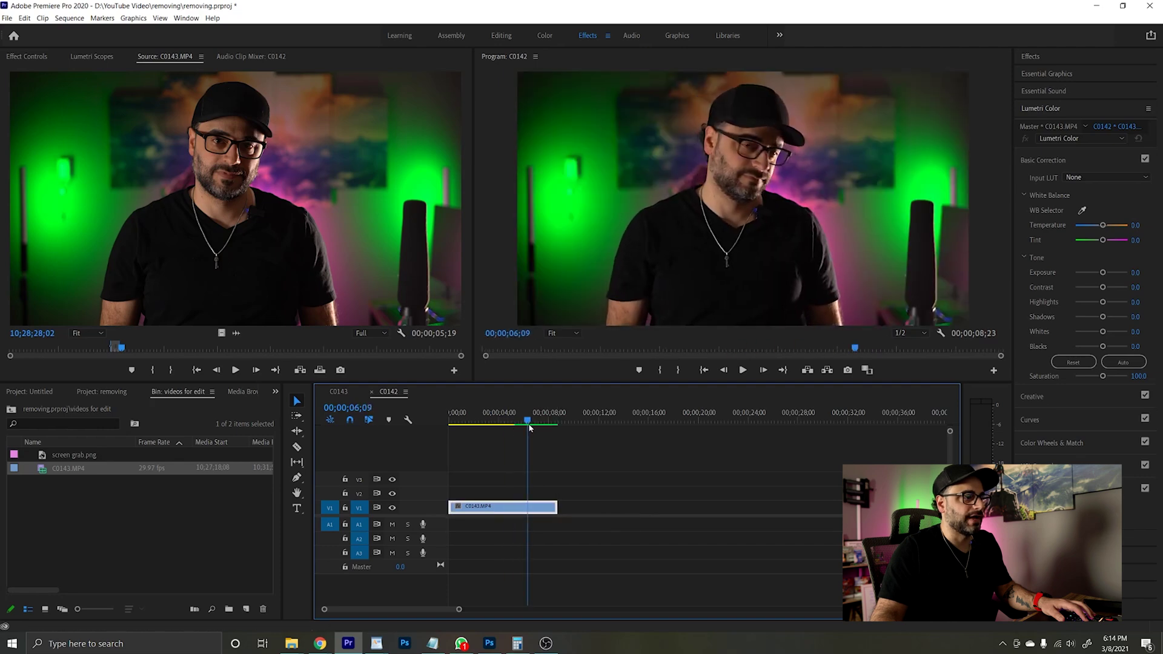
pyautogui.moveTo(557, 506); pyautogui.dragTo(596, 506)
pyautogui.moveTo(569, 424); pyautogui.dragTo(582, 424)
pyautogui.moveTo(596, 506); pyautogui.dragTo(784, 510)
pyautogui.moveTo(684, 424); pyautogui.dragTo(709, 430)
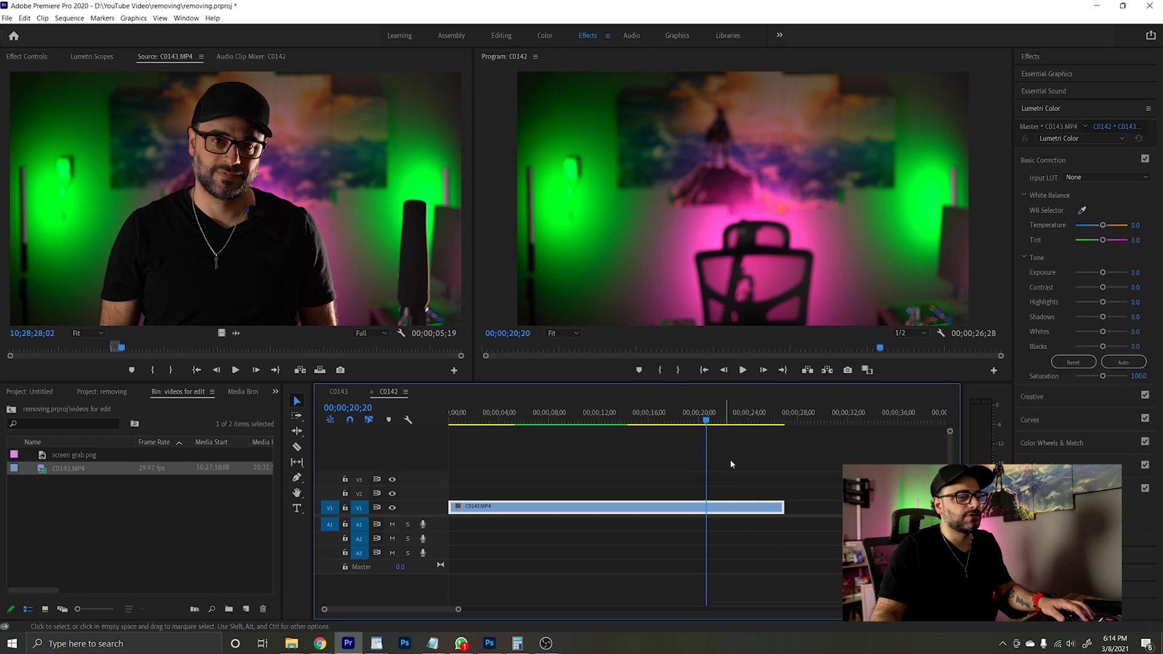
pyautogui.click(847, 370)
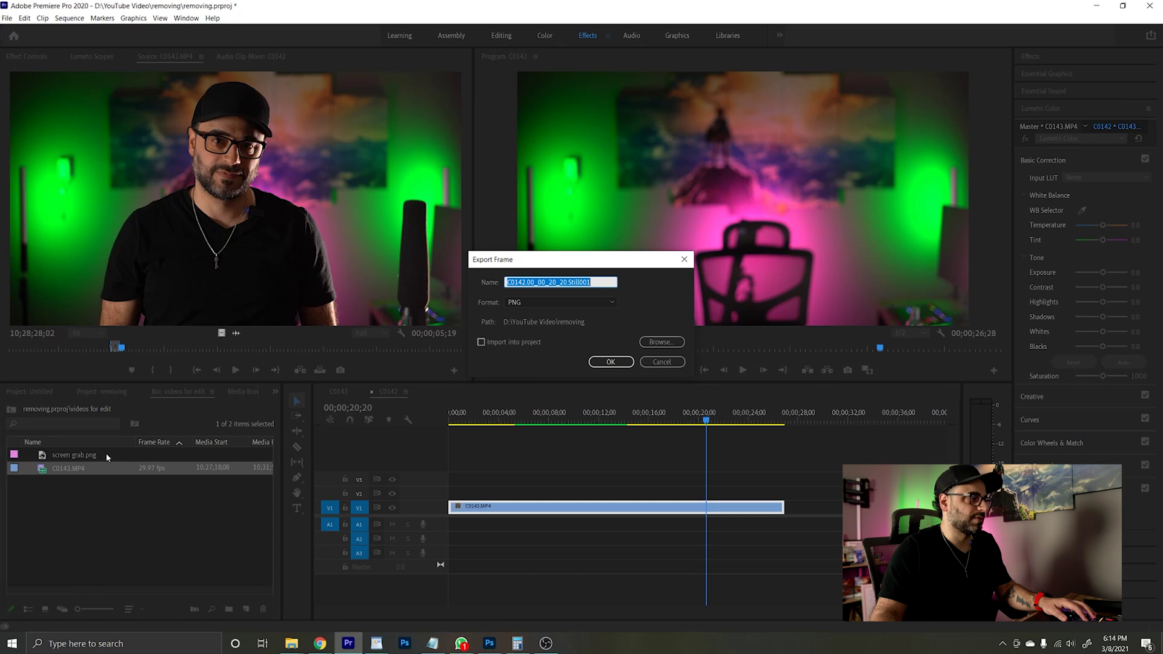
pyautogui.click(662, 363)
pyautogui.click(522, 420)
pyautogui.press('Home')
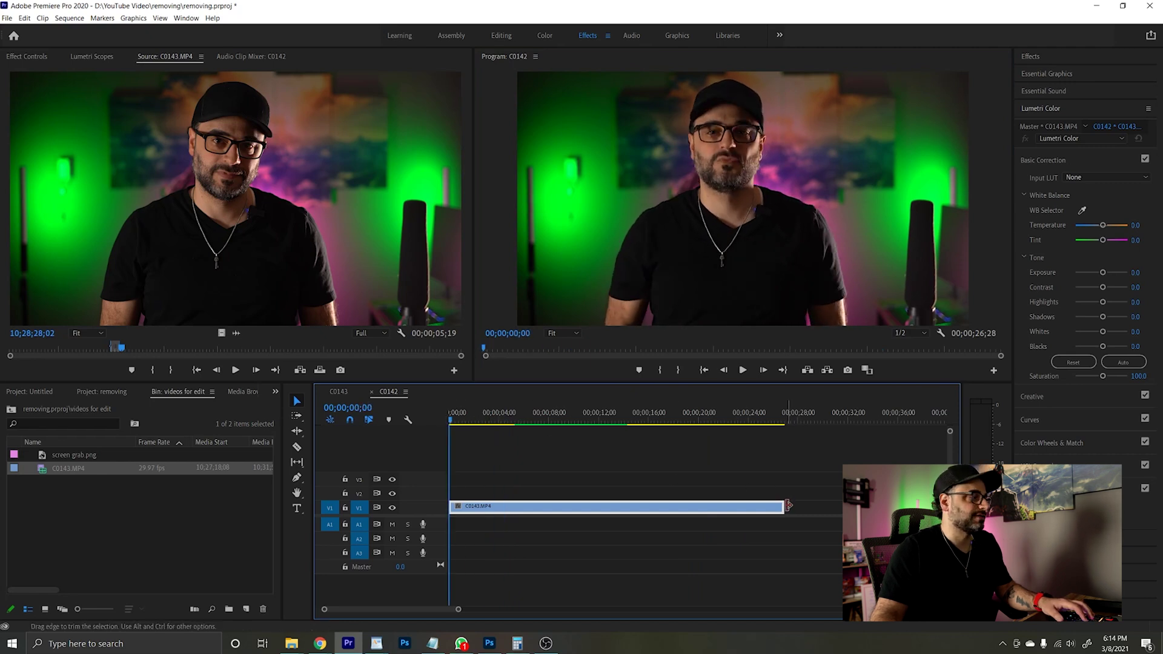
# Lay screen grab.png on V2 above C0143 and trim C0143 to 00;00;17;00
pyautogui.moveTo(42, 457); pyautogui.dragTo(601, 491)
pyautogui.moveTo(782, 507); pyautogui.dragTo(519, 492)
pyautogui.click(485, 417)
# Trim the screen grab.png still to 00;00;05;25 and return to the sequence start
pyautogui.click(509, 418)
pyautogui.moveTo(509, 419); pyautogui.dragTo(588, 418)
pyautogui.moveTo(520, 492); pyautogui.dragTo(482, 492)
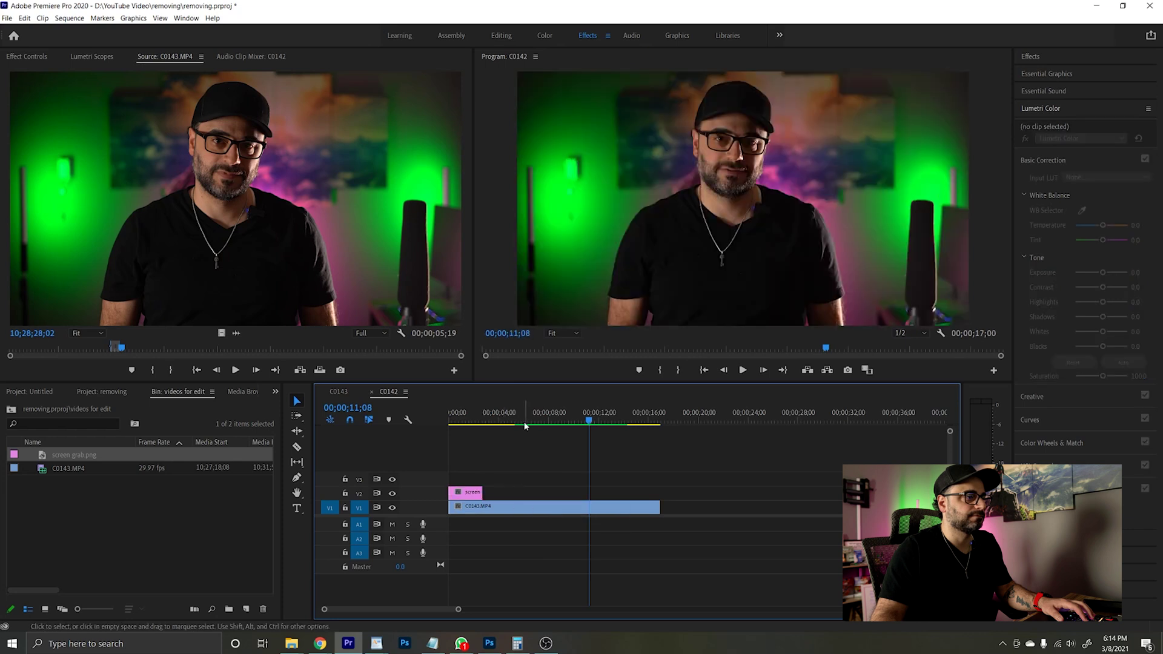
pyautogui.click(474, 417)
pyautogui.moveTo(475, 419); pyautogui.dragTo(517, 425)
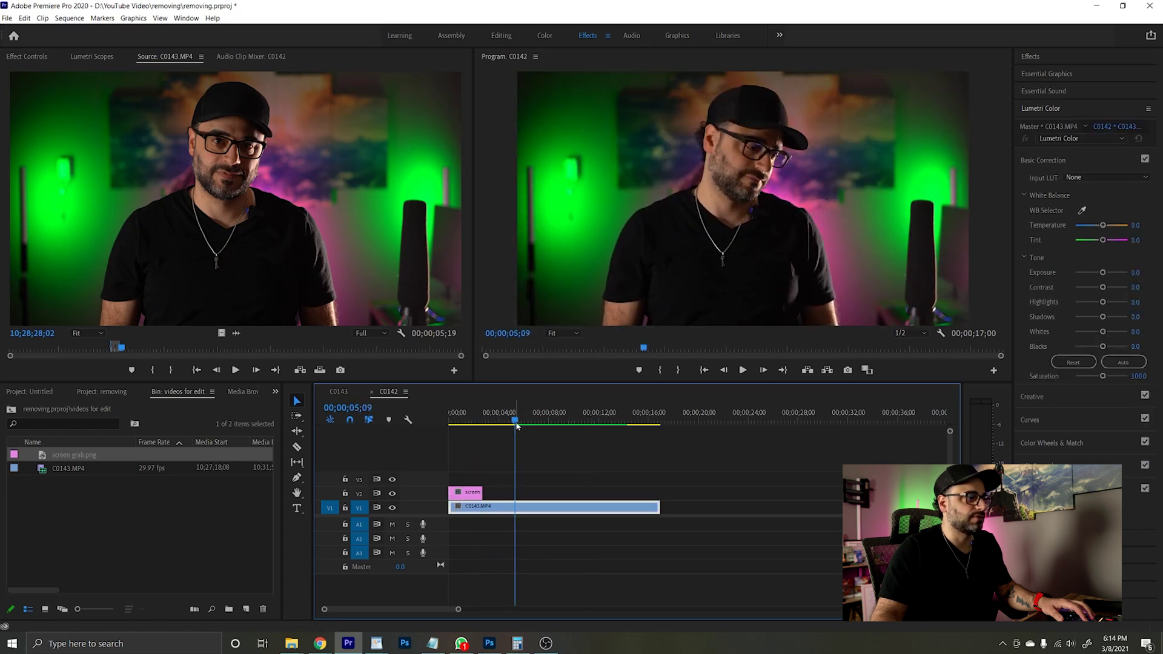
pyautogui.moveTo(483, 491); pyautogui.dragTo(514, 492)
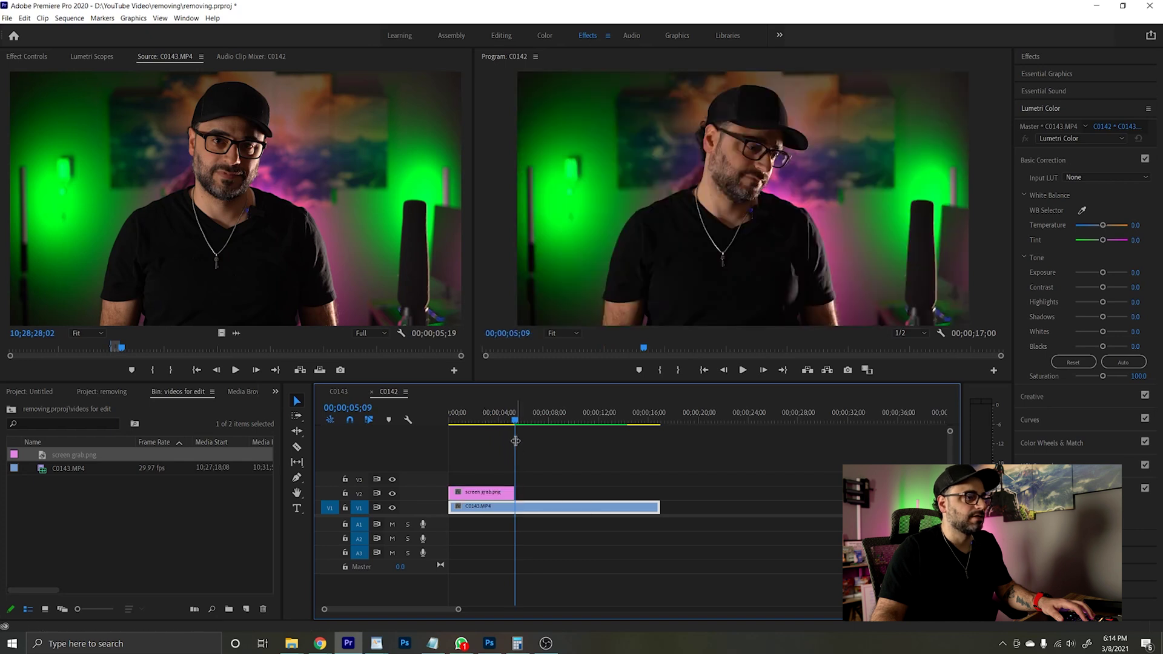
pyautogui.press('Home')
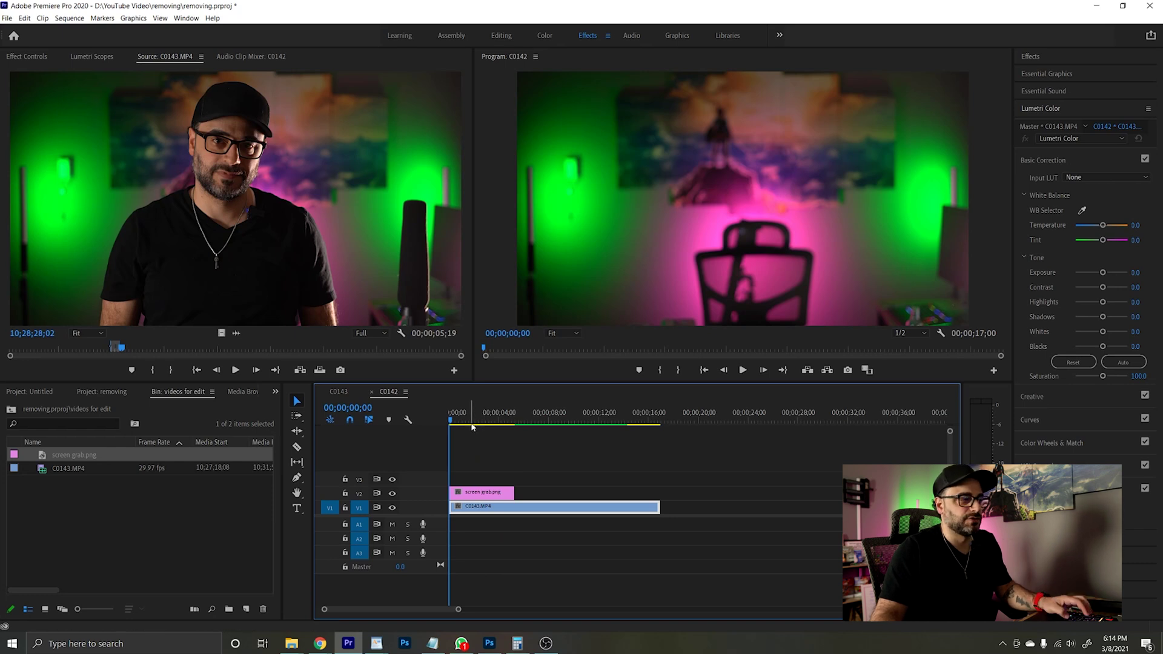
# Add an Opacity ellipse mask to screen grab.png, moved right and stretched tall over the green-lit object
pyautogui.click(492, 495)
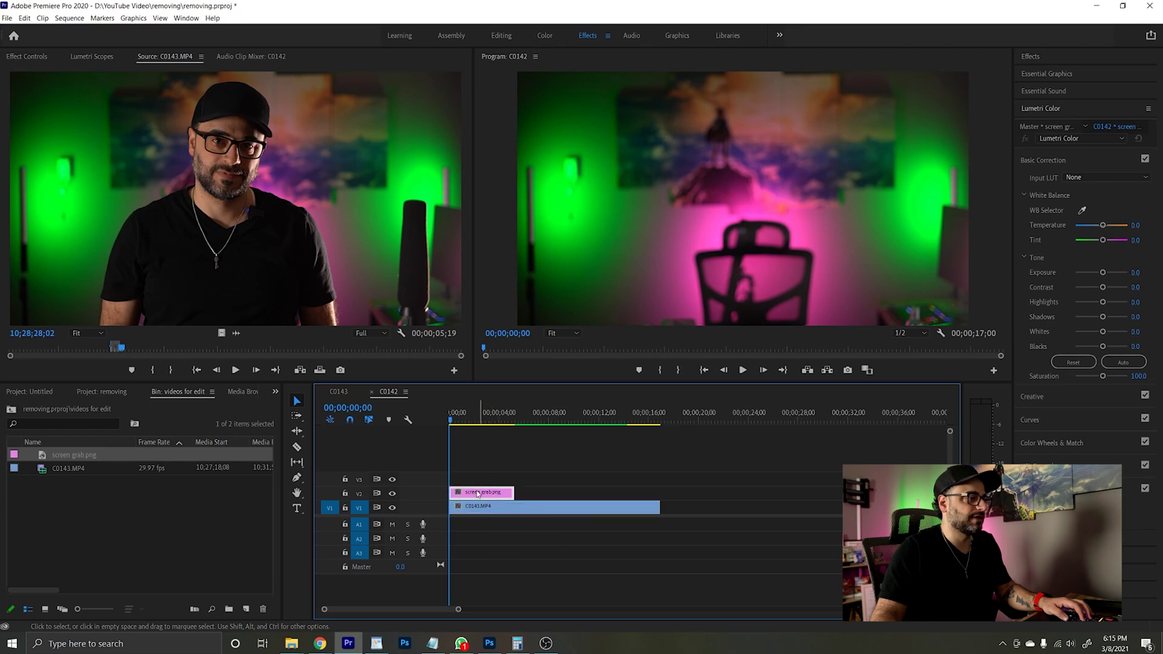
pyautogui.click(27, 56)
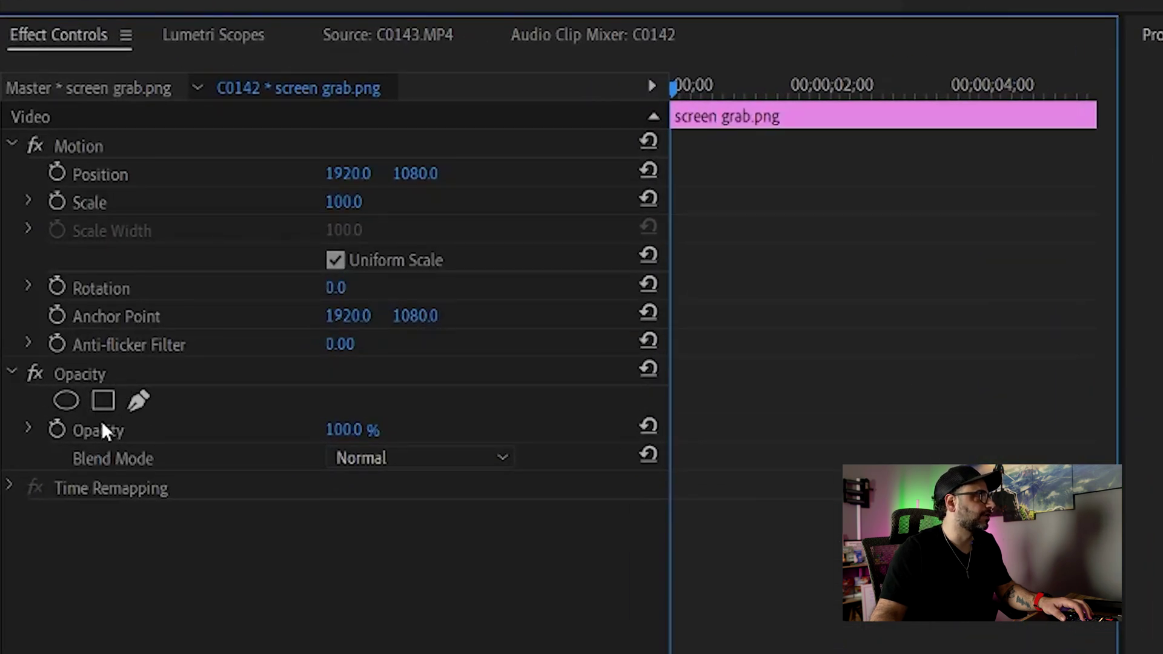
pyautogui.click(79, 375)
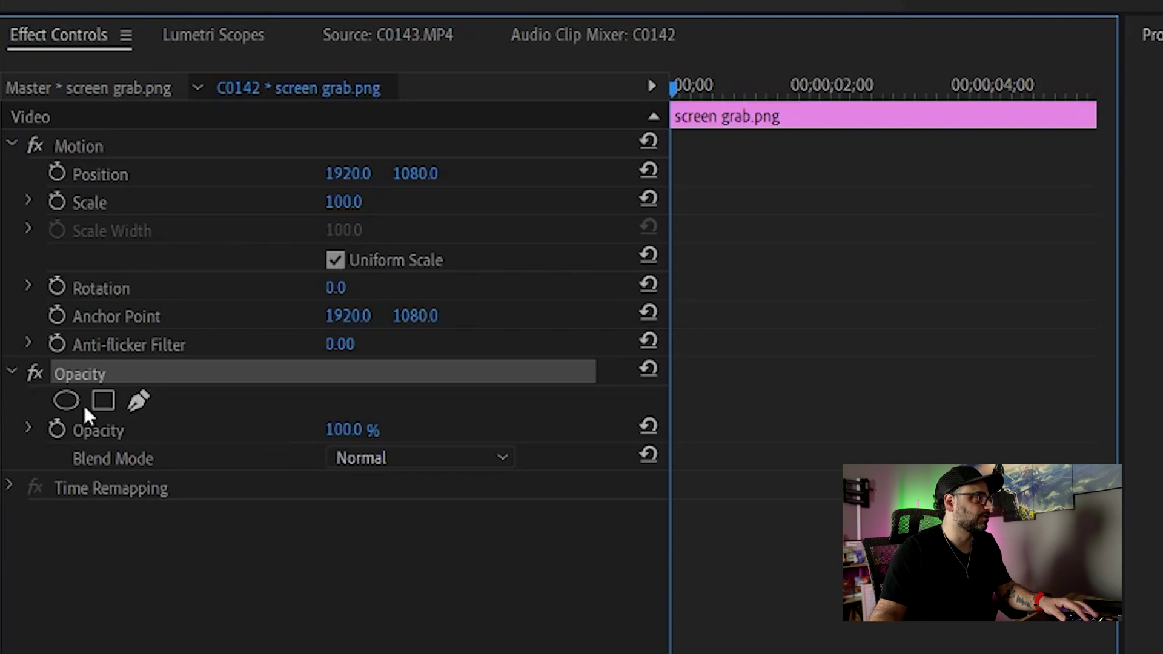
pyautogui.click(64, 402)
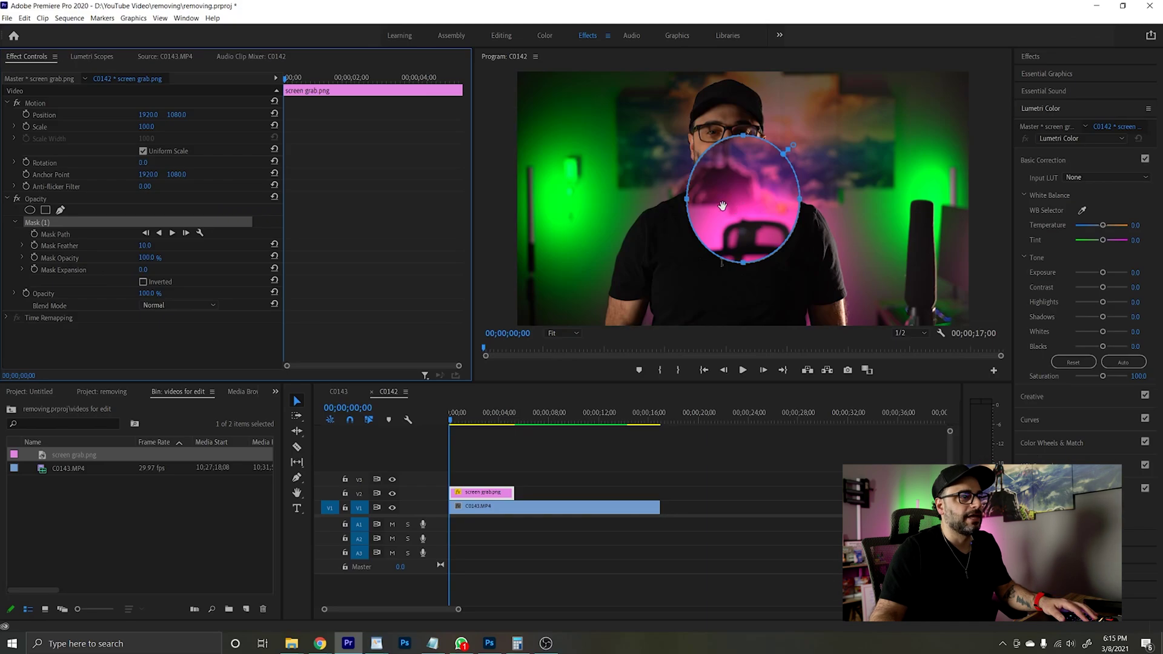
pyautogui.moveTo(722, 206); pyautogui.dragTo(920, 299)
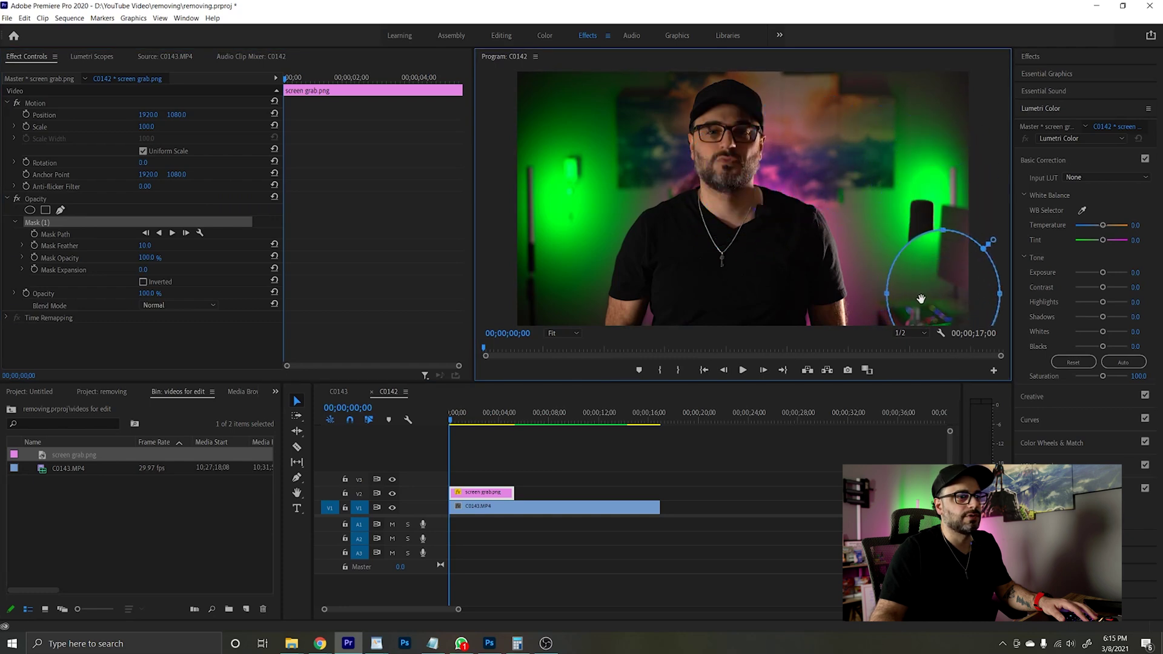
pyautogui.moveTo(944, 234); pyautogui.dragTo(946, 139)
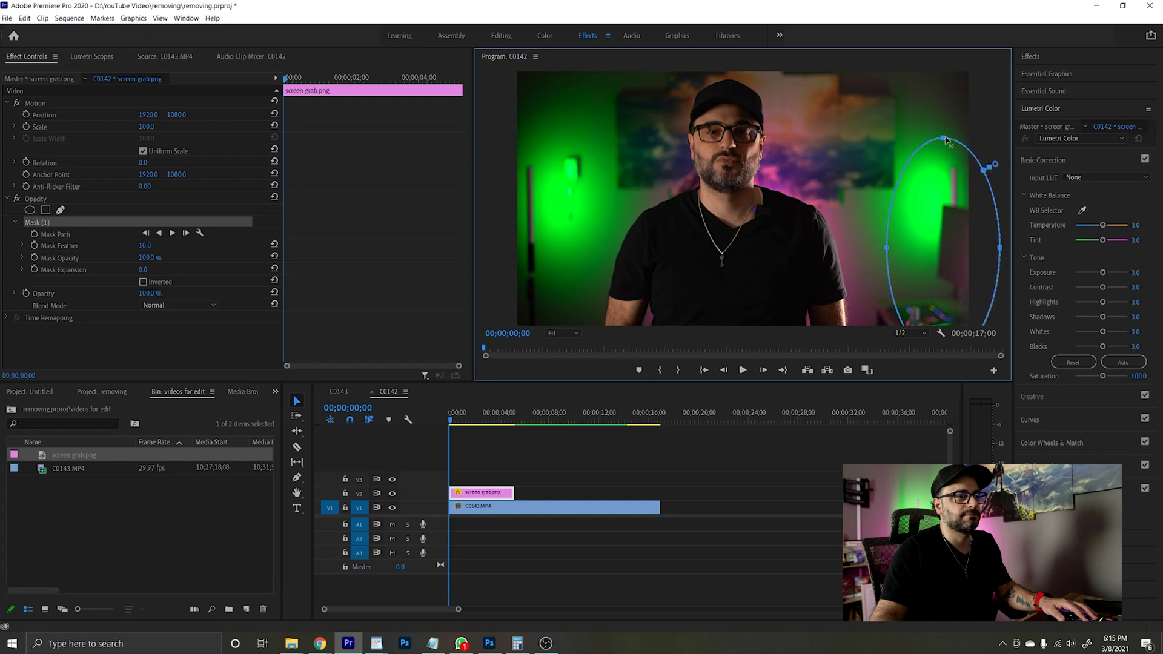
pyautogui.click(714, 479)
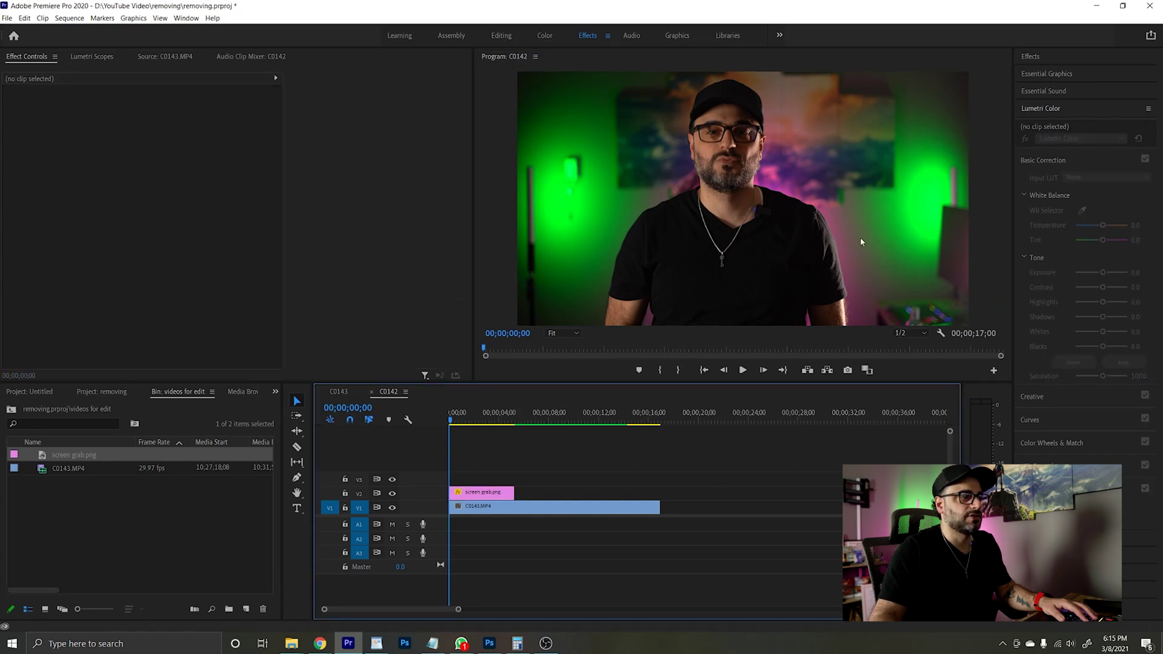
pyautogui.click(392, 494)
pyautogui.click(391, 494)
pyautogui.click(392, 493)
pyautogui.click(392, 494)
pyautogui.click(392, 493)
pyautogui.click(392, 493)
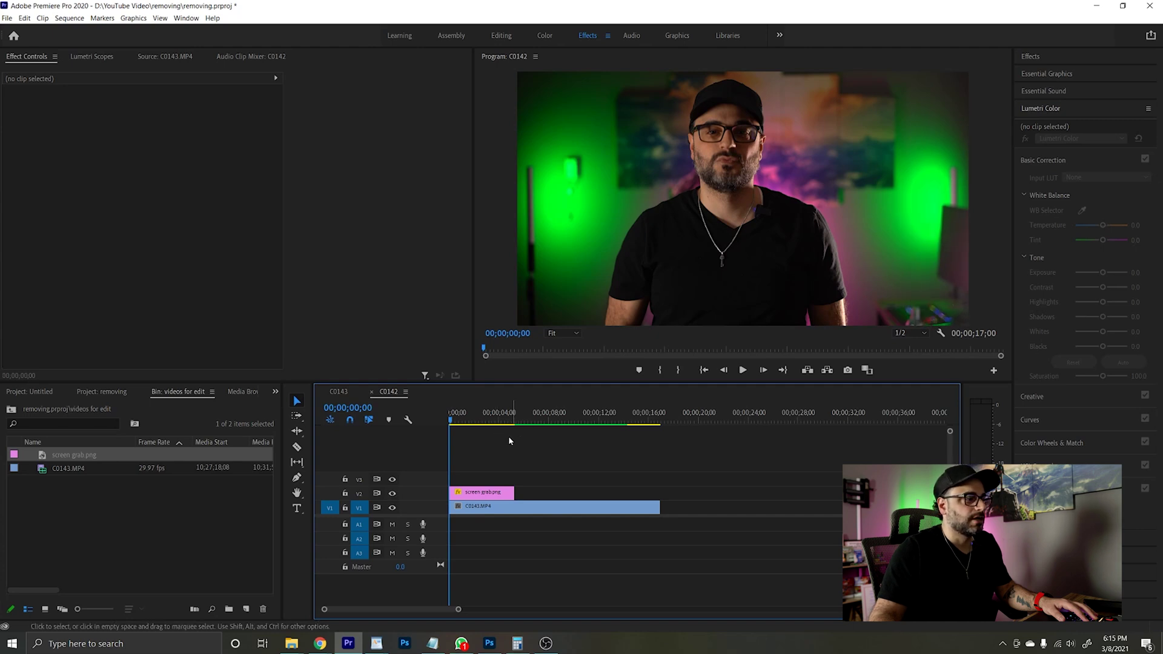
pyautogui.press('space')
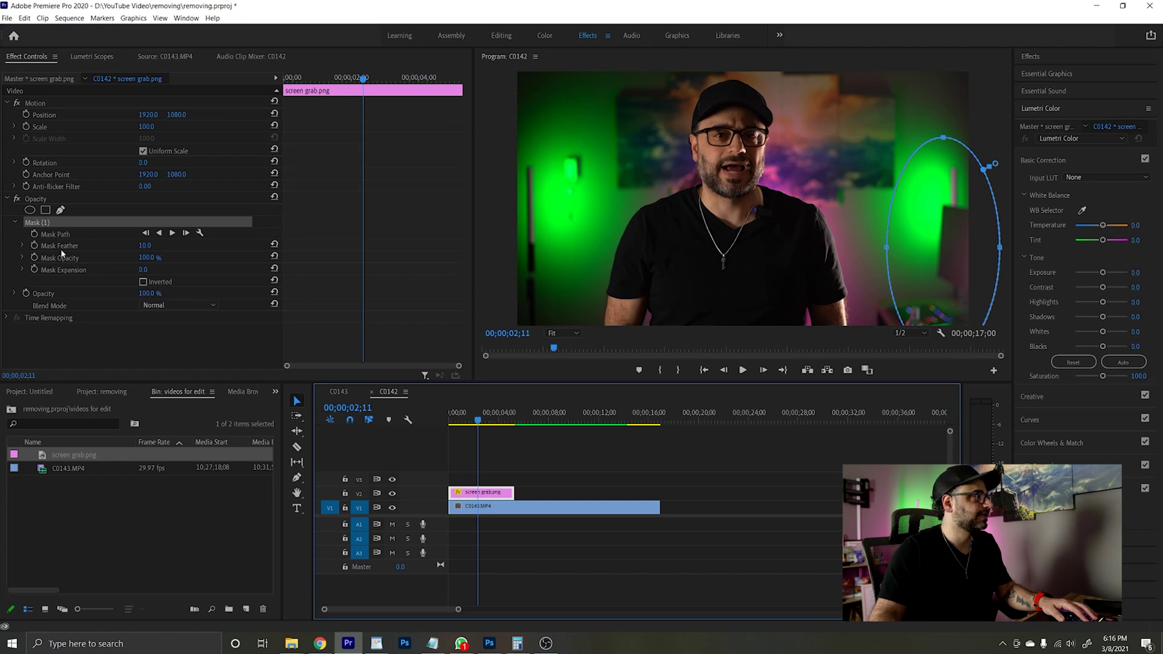
pyautogui.click(35, 226)
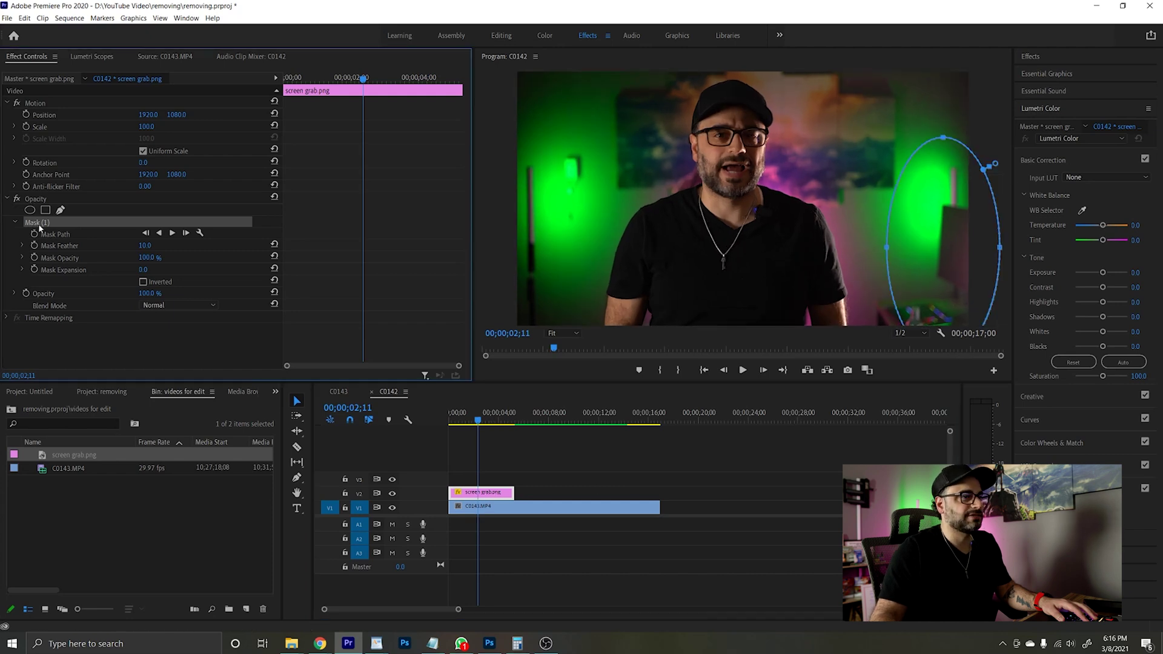
pyautogui.moveTo(936, 257); pyautogui.dragTo(838, 249)
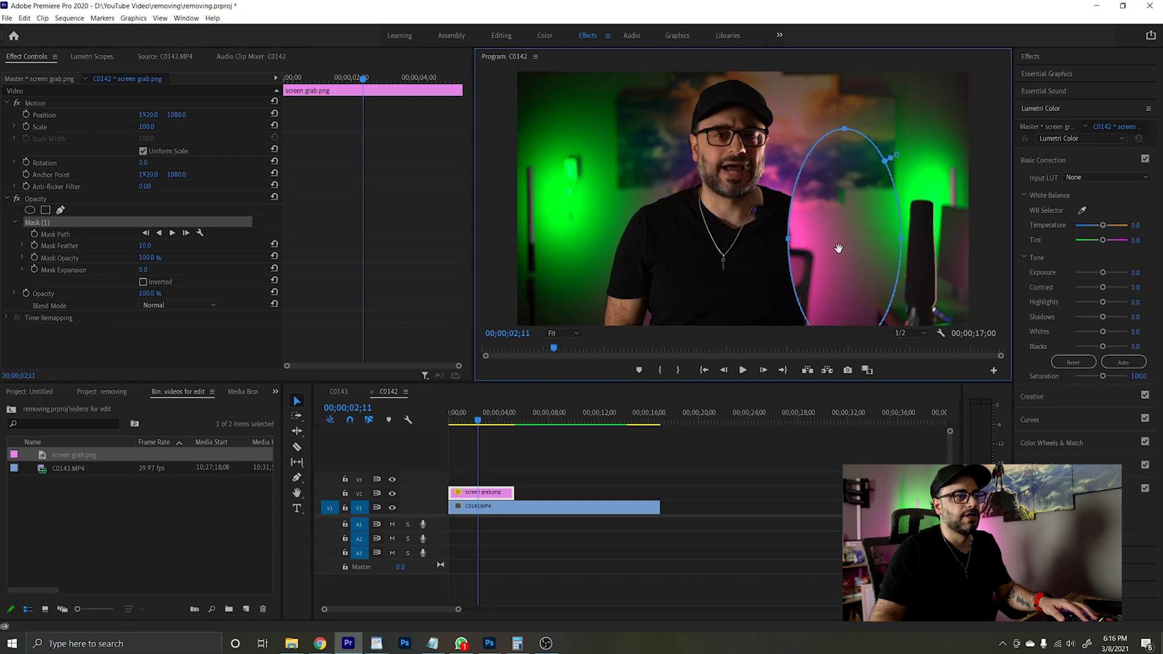
pyautogui.moveTo(848, 131); pyautogui.dragTo(844, 243)
pyautogui.moveTo(863, 293); pyautogui.dragTo(754, 159)
pyautogui.moveTo(738, 121); pyautogui.dragTo(738, 72)
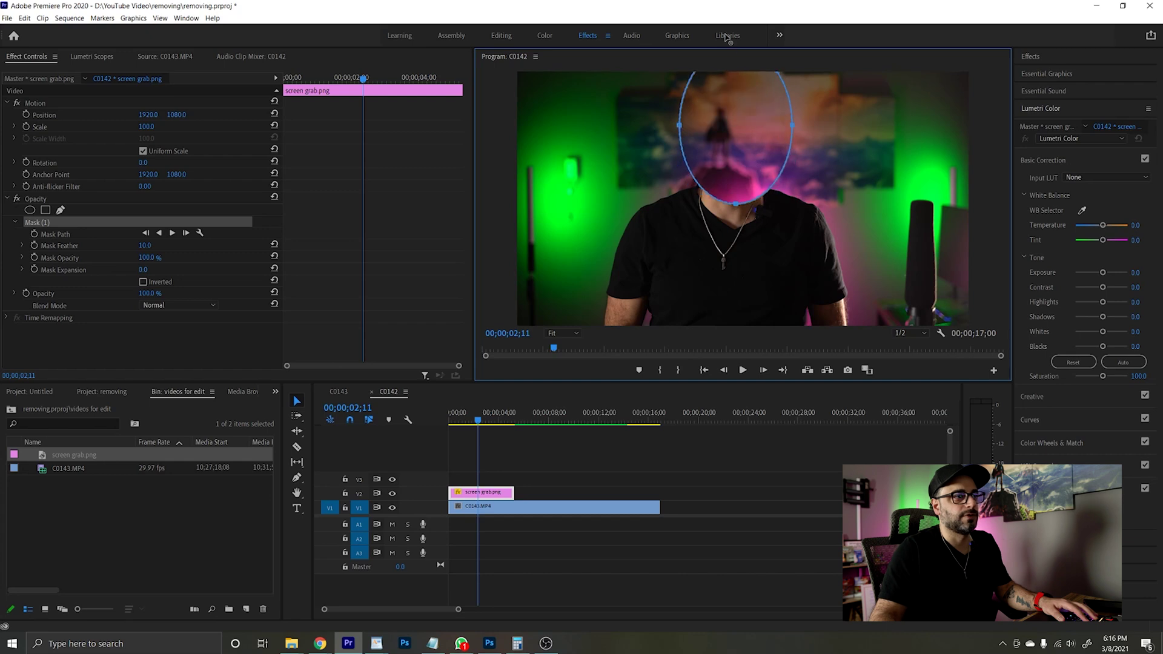
pyautogui.click(737, 448)
pyautogui.press('d')
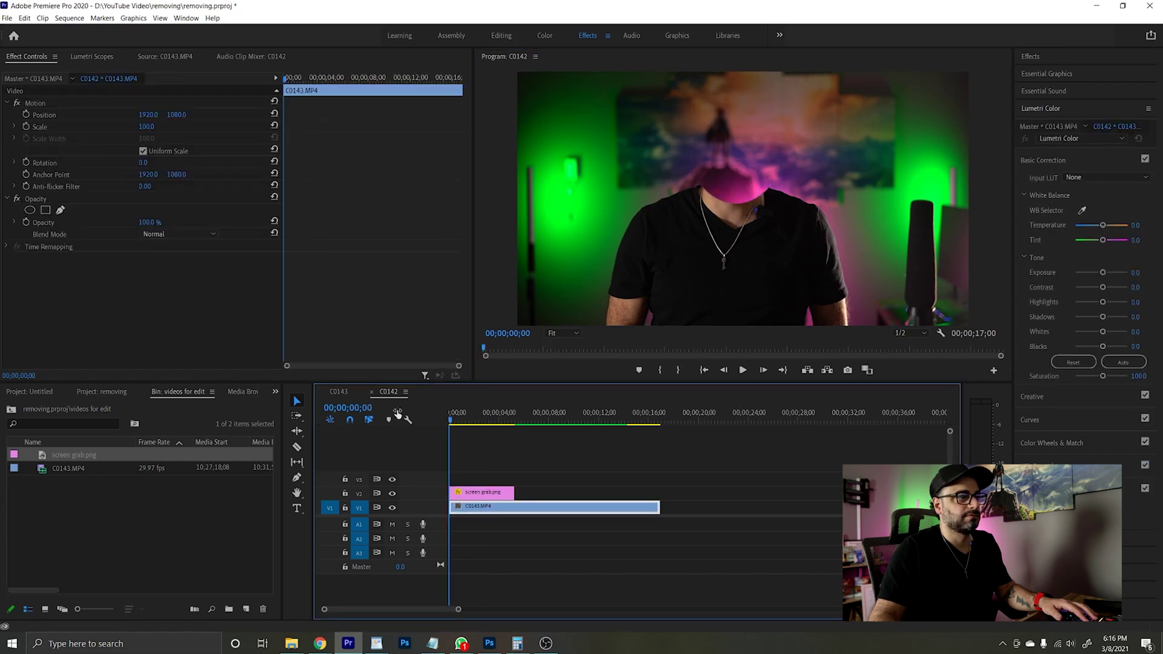
pyautogui.press('Home')
pyautogui.press('space')
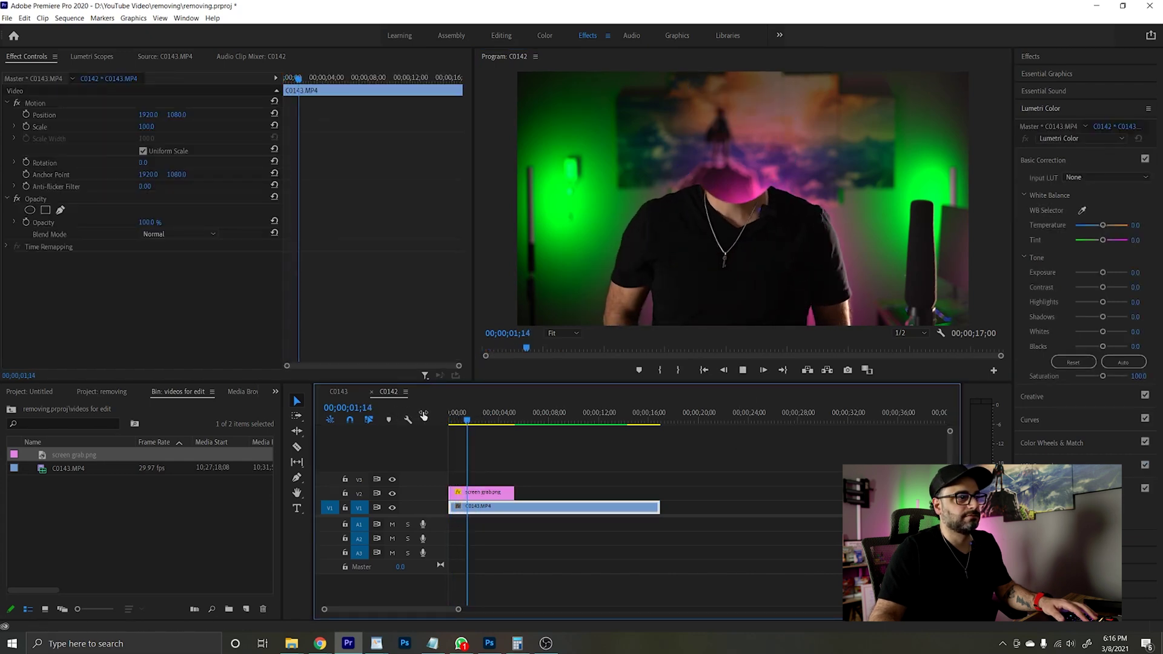
pyautogui.press('space')
pyautogui.click(503, 493)
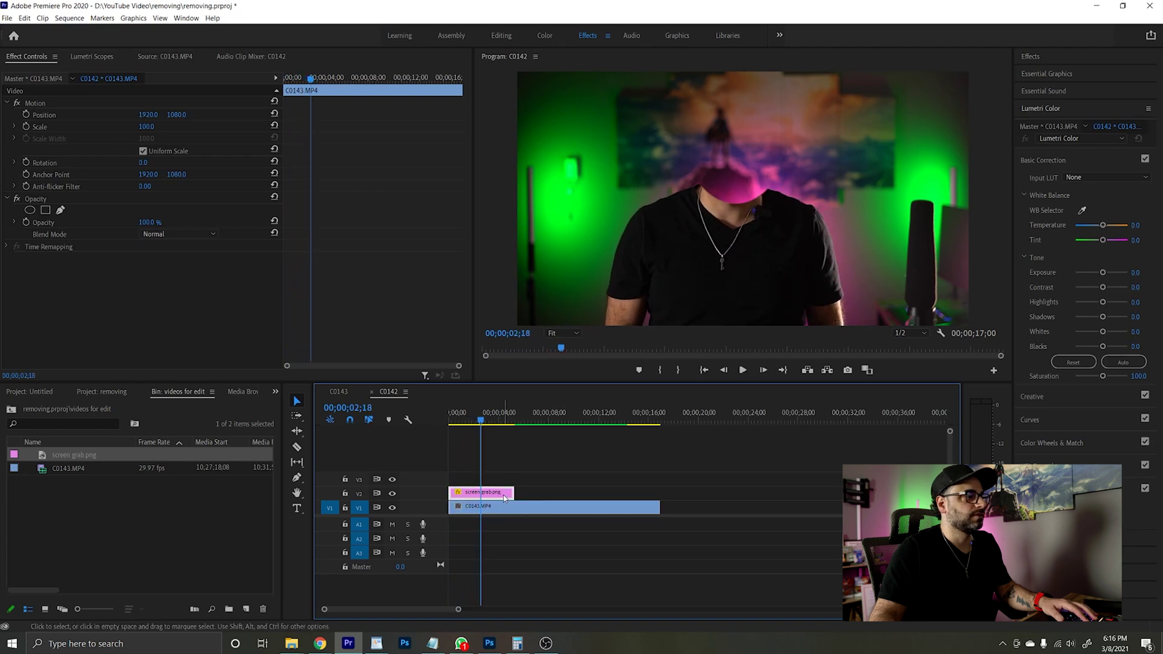
pyautogui.click(57, 223)
pyautogui.moveTo(757, 139); pyautogui.dragTo(934, 279)
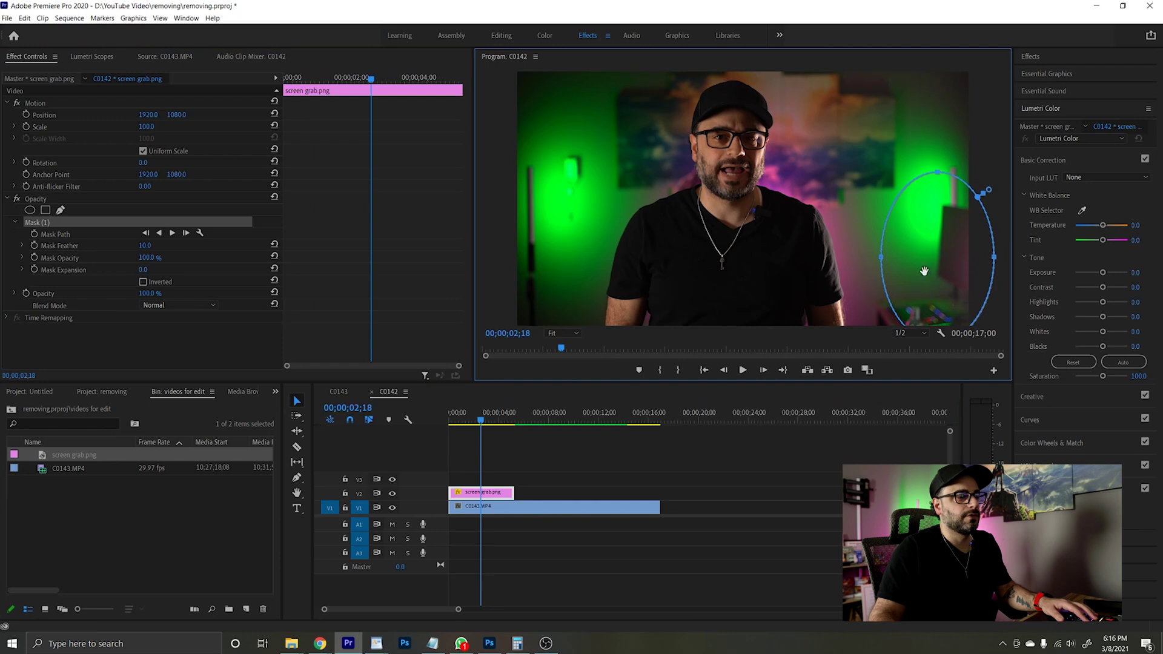
pyautogui.moveTo(479, 424); pyautogui.dragTo(490, 423)
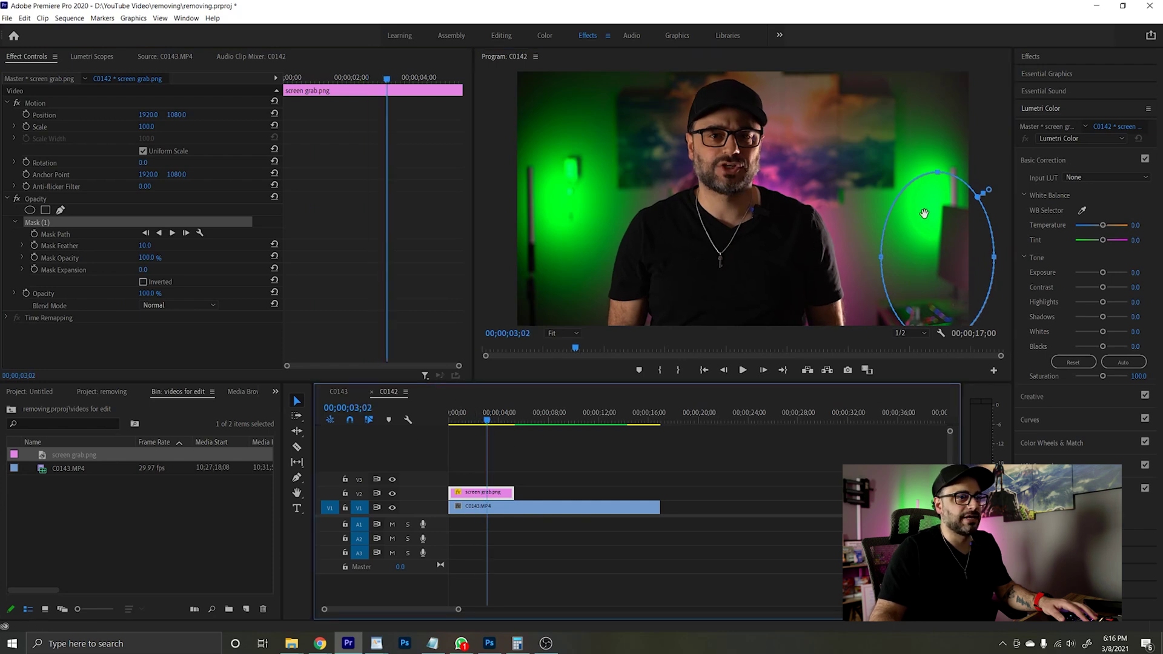
pyautogui.moveTo(471, 422); pyautogui.dragTo(452, 425)
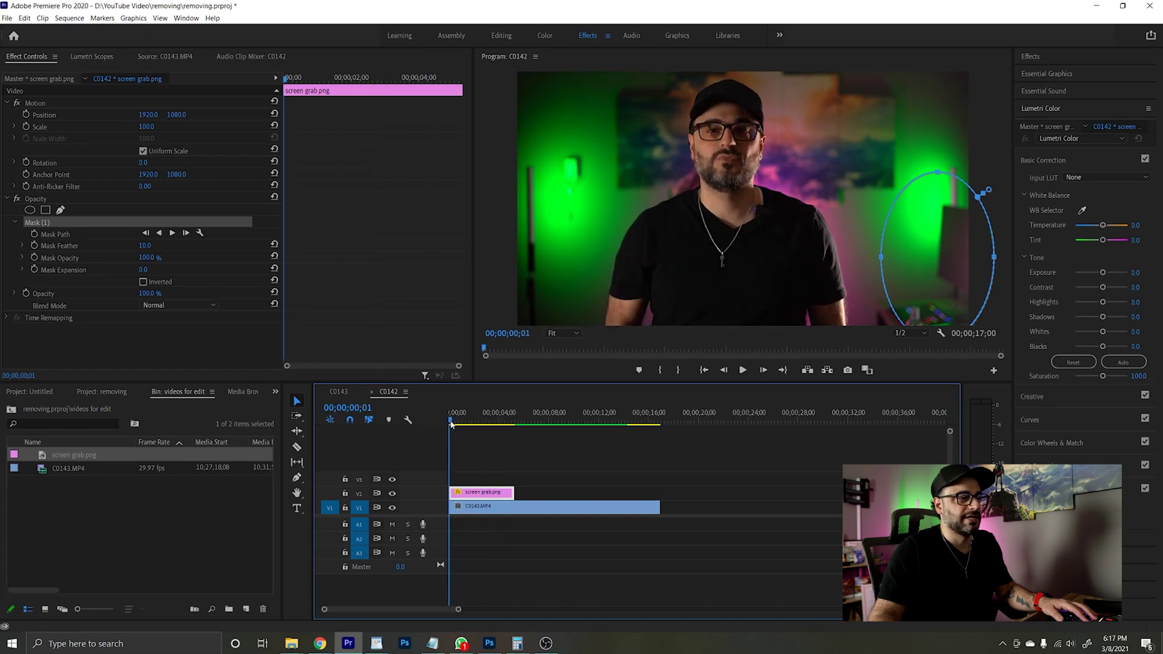